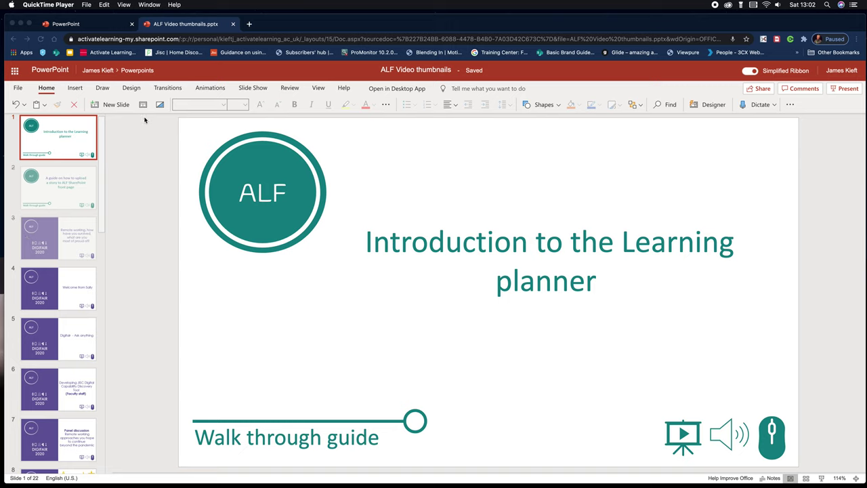
Hide slide 1 from the slideshow, then make it visible again
{"action": "left_click", "coordinate": [64, 201]}
{"action": "left_click", "coordinate": [160, 105]}
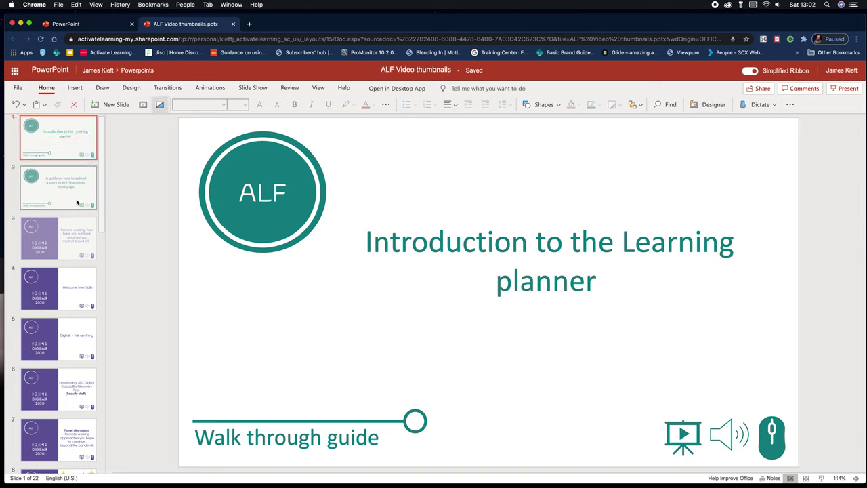
{"action": "left_click", "coordinate": [159, 105]}
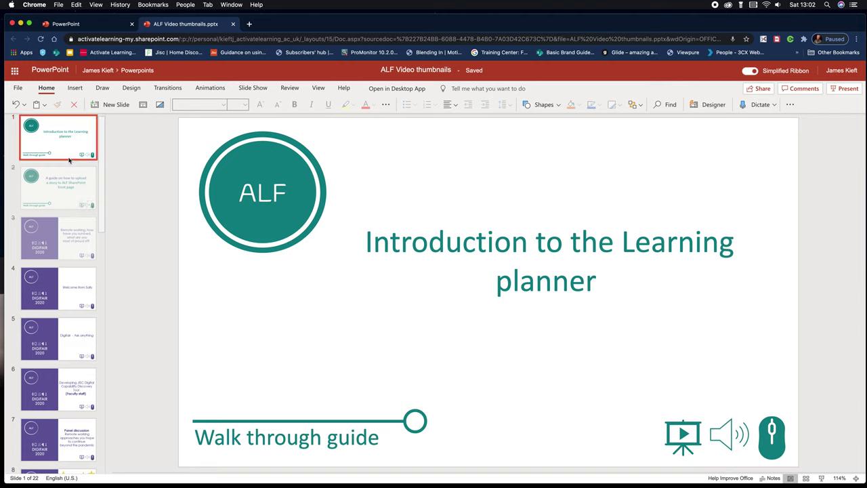
Hide slide 2, the upload guide, from the slideshow, then unhide it
{"action": "left_click", "coordinate": [71, 184]}
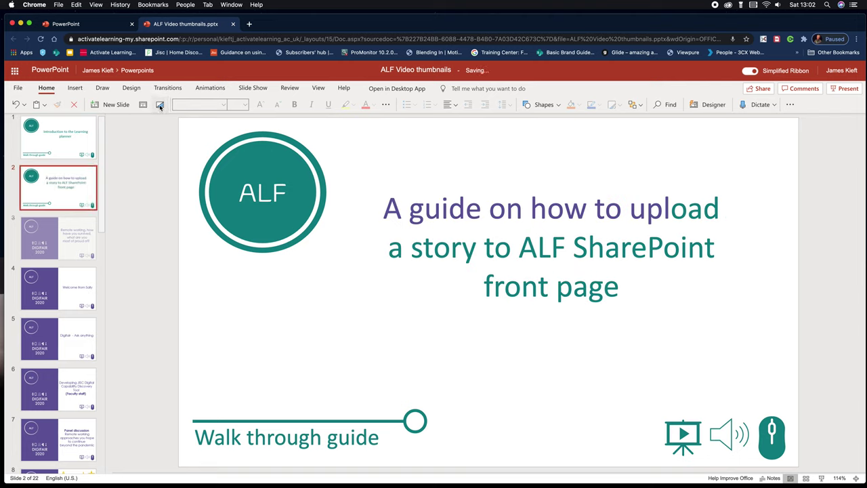
{"action": "left_click", "coordinate": [160, 106]}
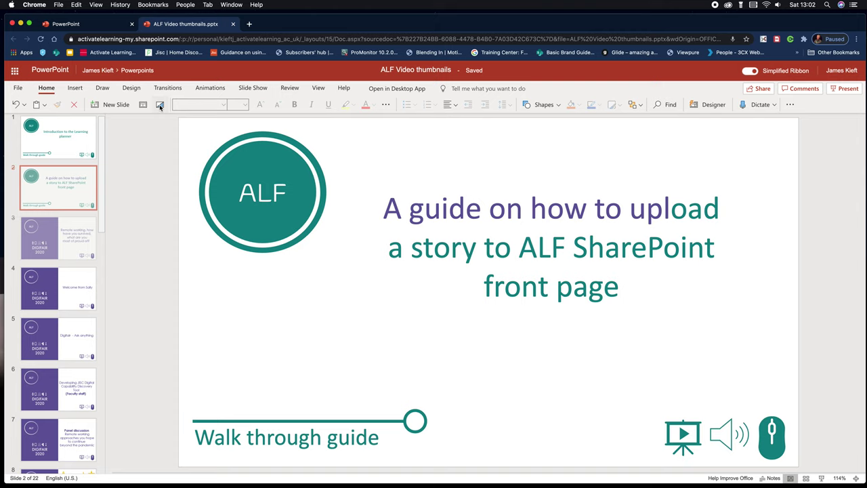
{"action": "left_click", "coordinate": [160, 105]}
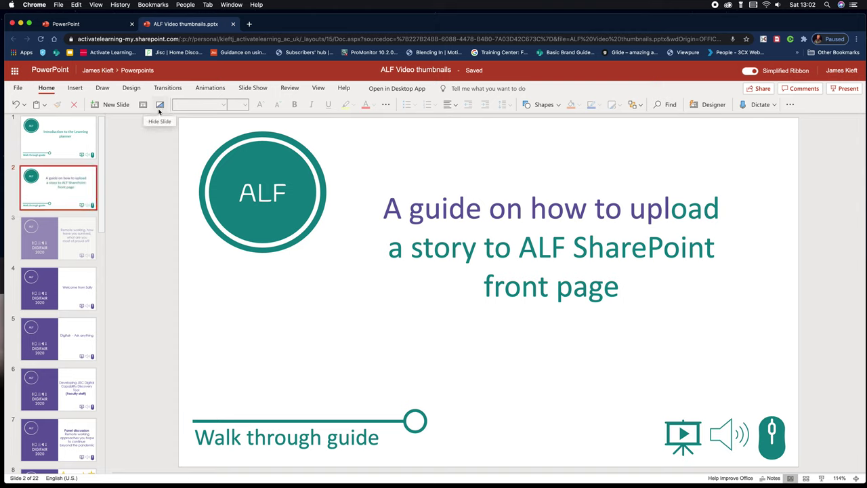
Insert a new Title Slide layout slide right after slide 1
{"action": "left_click", "coordinate": [131, 88]}
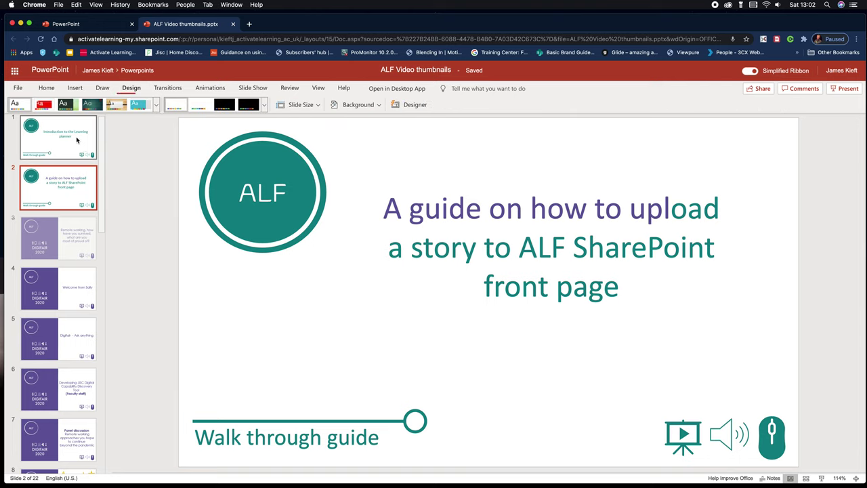
{"action": "left_click", "coordinate": [77, 140]}
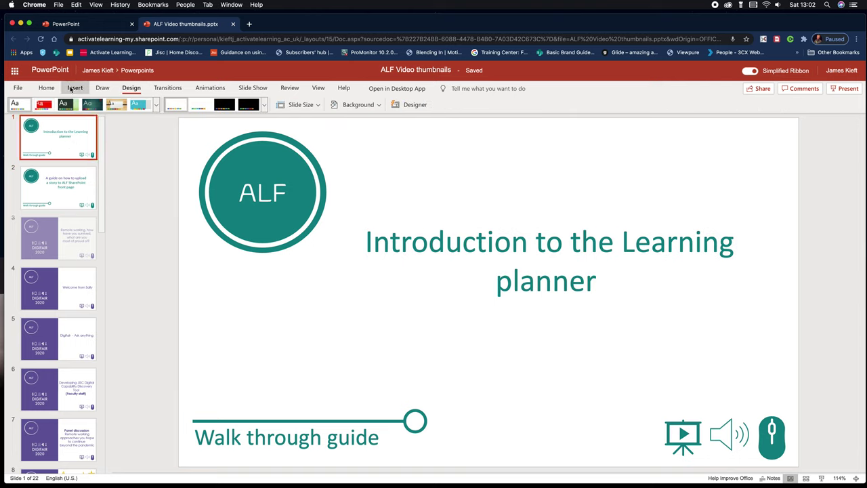
{"action": "left_click", "coordinate": [71, 89]}
{"action": "left_click", "coordinate": [33, 105]}
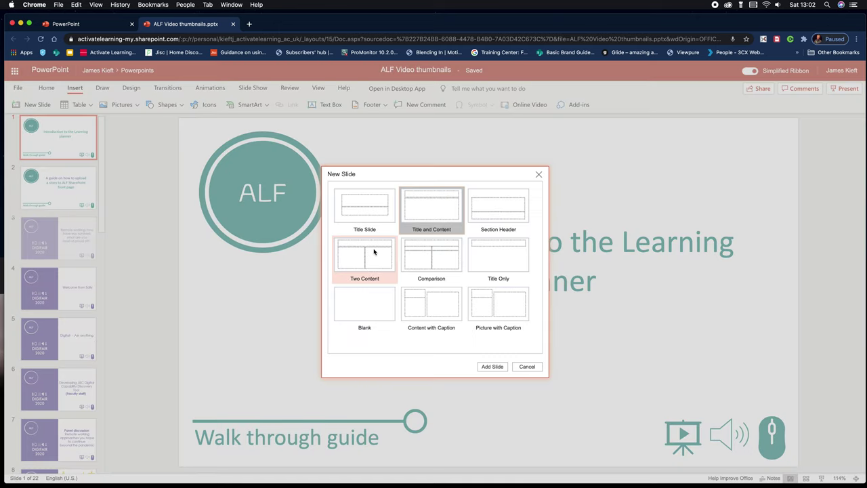
{"action": "left_click", "coordinate": [364, 209]}
{"action": "left_click", "coordinate": [492, 366]}
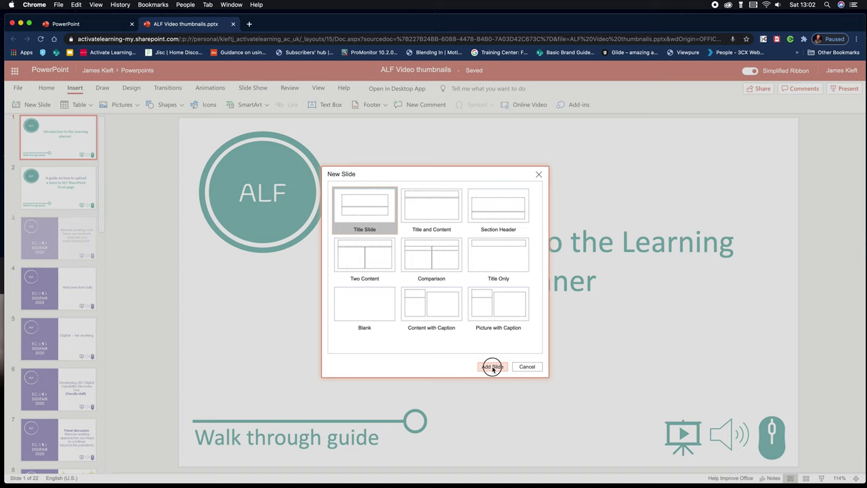
Title the new slide 'Demo' with the subtitle 'Powerpoint'
{"action": "left_click", "coordinate": [387, 271]}
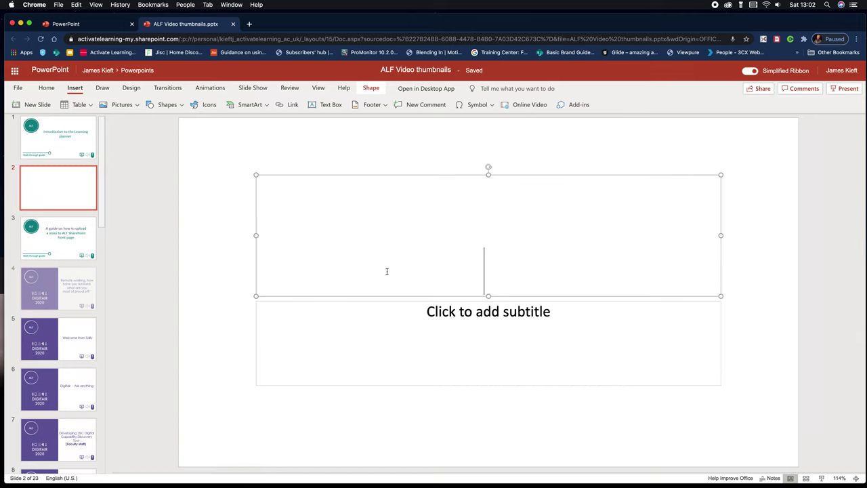
{"action": "type", "text": "Demo"}
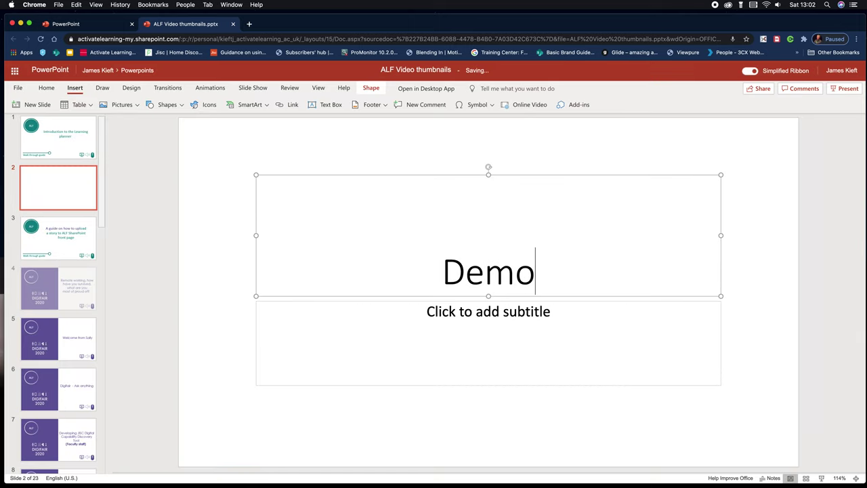
{"action": "left_click", "coordinate": [446, 313]}
{"action": "type", "text": "Pow"}
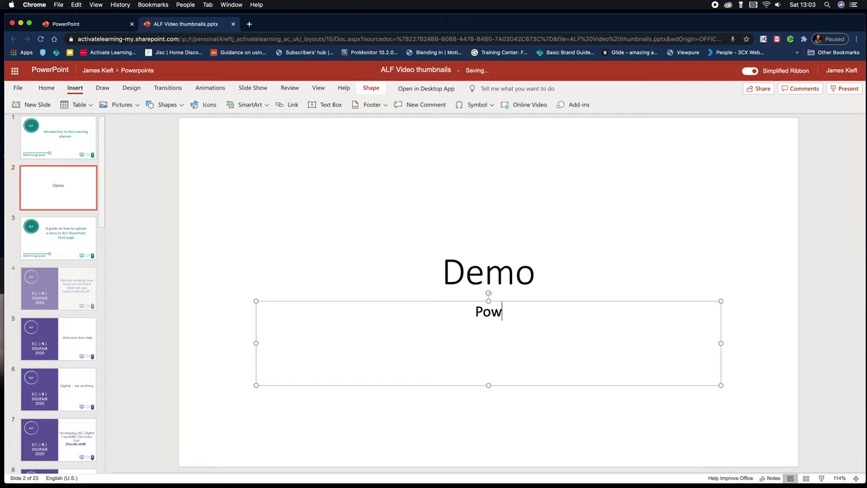
{"action": "type", "text": "erpoint"}
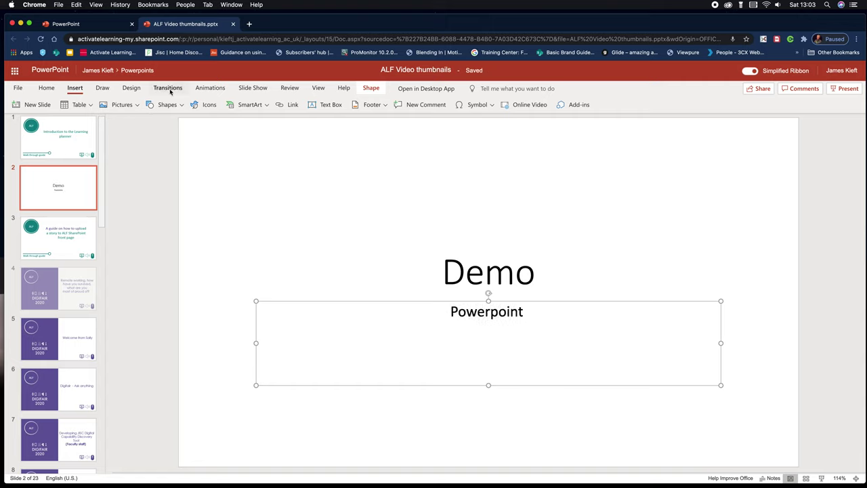
Apply the third Designer suggestion, the dark guitar-headstock photo, to the Demo slide
{"action": "left_click", "coordinate": [132, 89]}
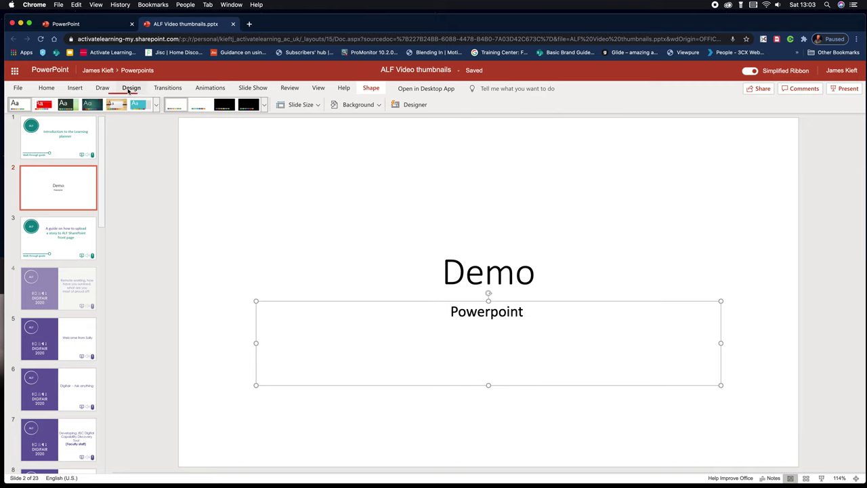
{"action": "left_click", "coordinate": [410, 105]}
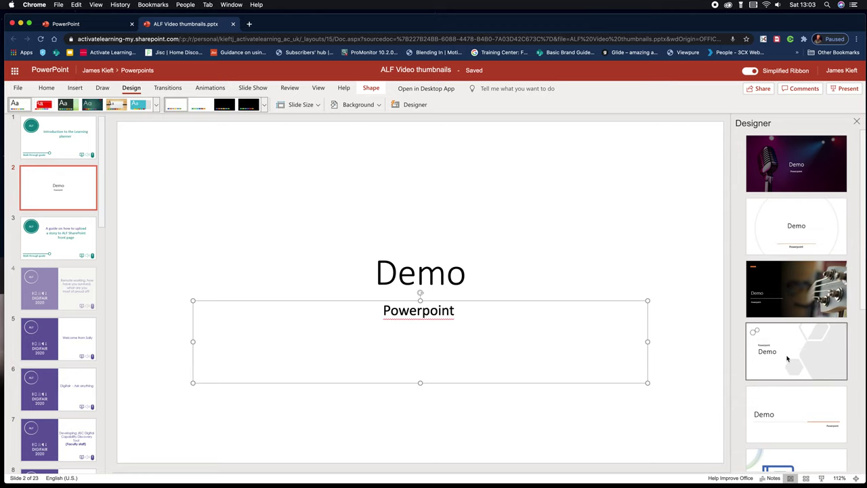
{"action": "left_click", "coordinate": [801, 306]}
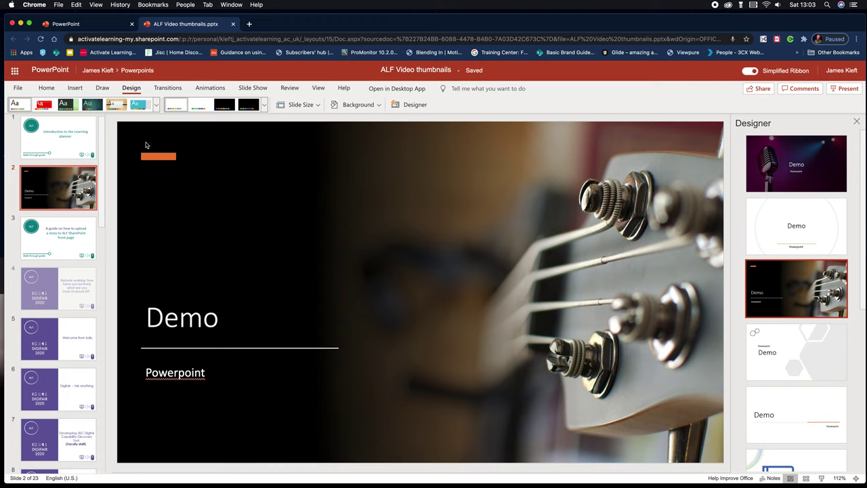
Start a Rehearse with Coach run and present through to its report
{"action": "left_click", "coordinate": [252, 89]}
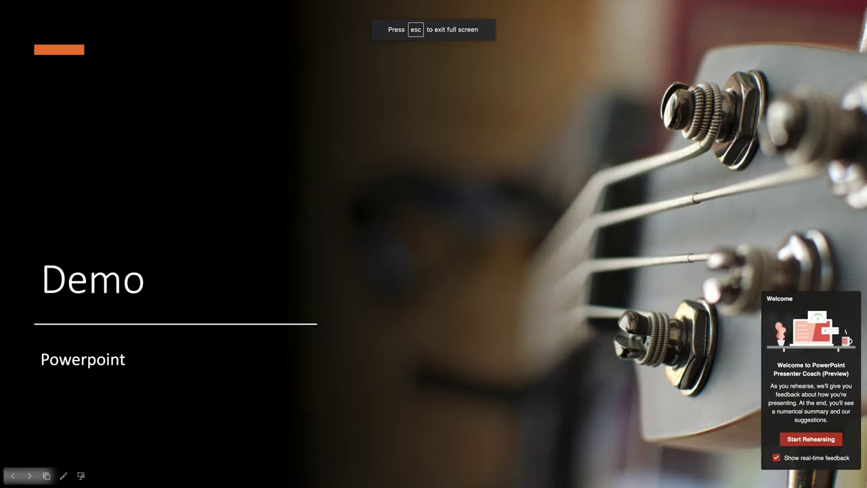
{"action": "left_click", "coordinate": [809, 439]}
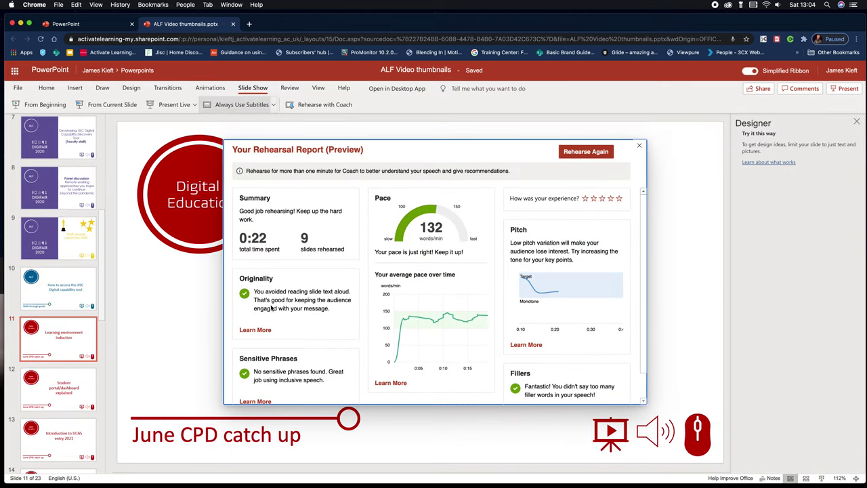
Read through the rehearsal report's pace, pitch and filler results, then close it
{"action": "scroll", "coordinate": [301, 313], "scroll_direction": "down", "scroll_amount": 1}
{"action": "scroll", "coordinate": [302, 312], "scroll_direction": "up", "scroll_amount": 1}
{"action": "scroll", "coordinate": [293, 317], "scroll_direction": "down", "scroll_amount": 3}
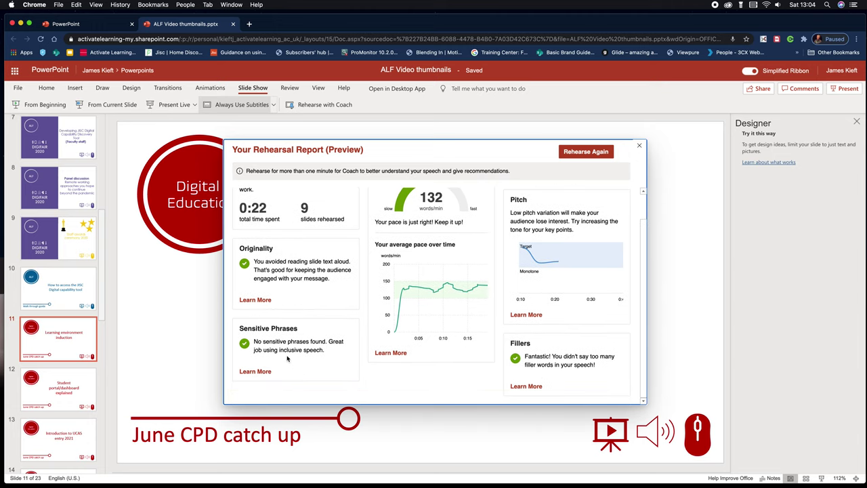
{"action": "scroll", "coordinate": [361, 349], "scroll_direction": "up", "scroll_amount": 3}
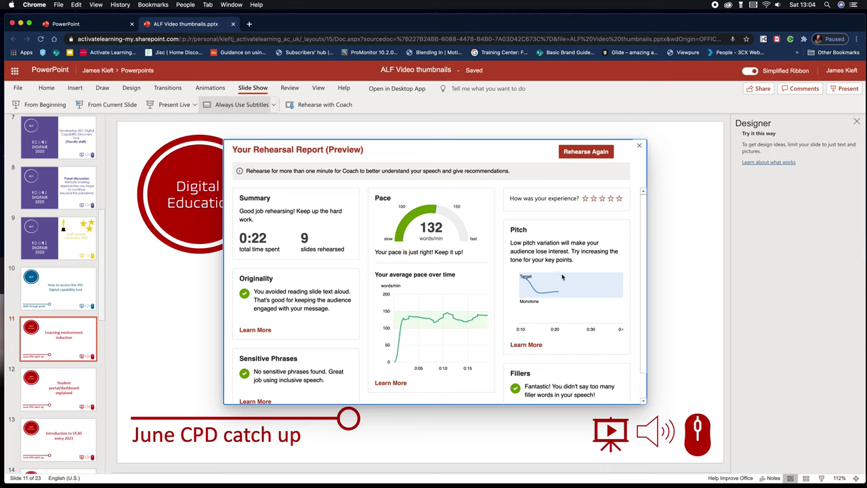
{"action": "scroll", "coordinate": [548, 318], "scroll_direction": "down", "scroll_amount": 1}
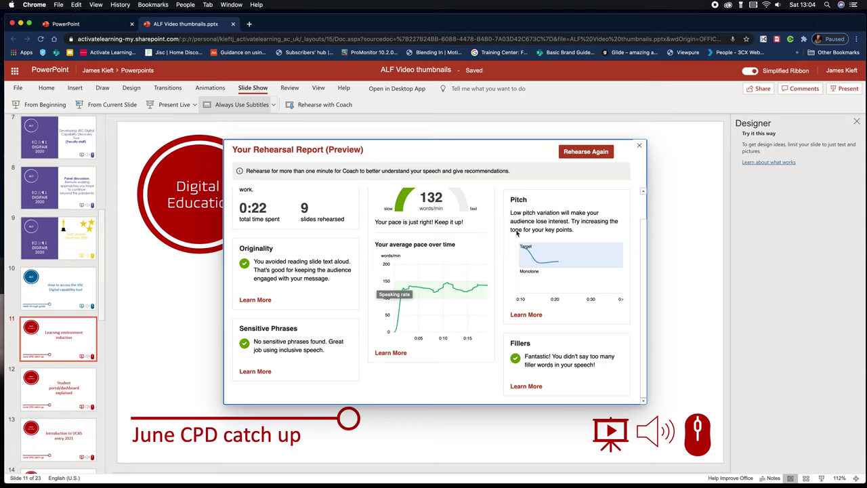
{"action": "left_click", "coordinate": [640, 146]}
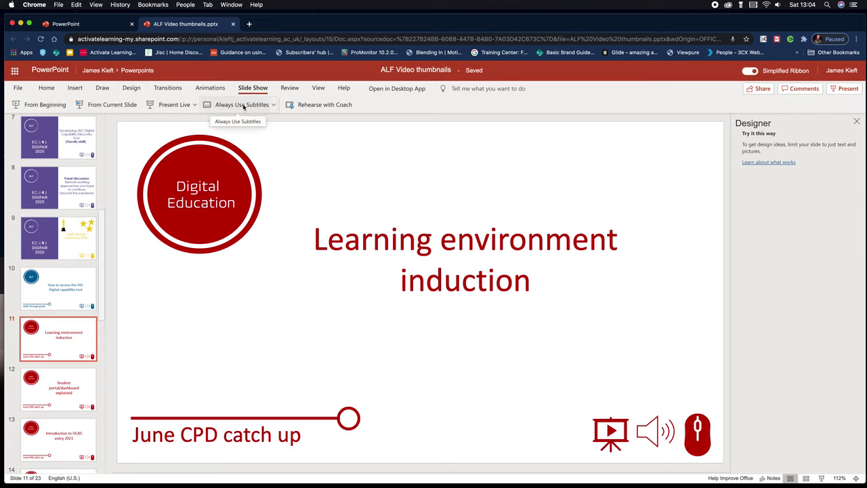
Present with subtitles set to Bottom (Overlaid), then end the slideshow
{"action": "left_click", "coordinate": [274, 105]}
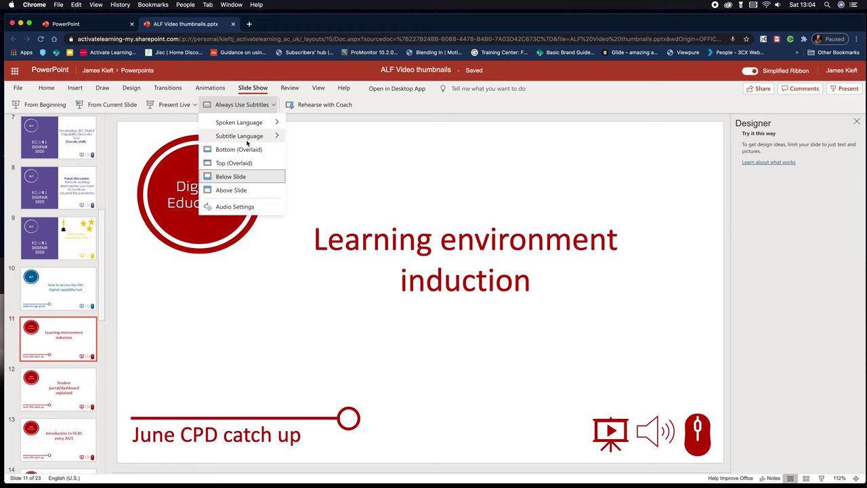
{"action": "mouse_move", "coordinate": [252, 126]}
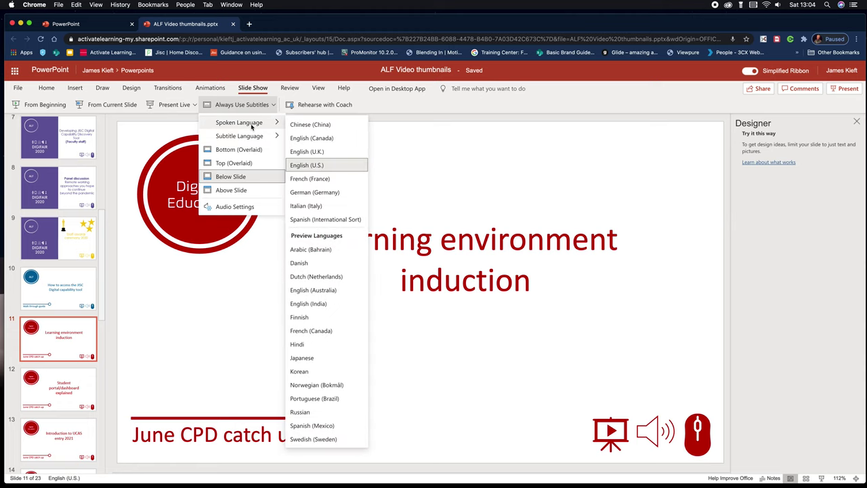
{"action": "left_click", "coordinate": [228, 150]}
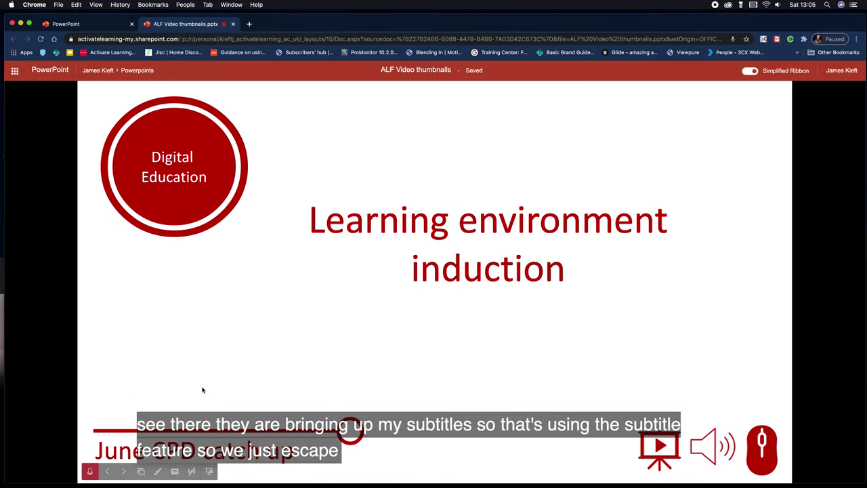
{"action": "key", "text": "Escape"}
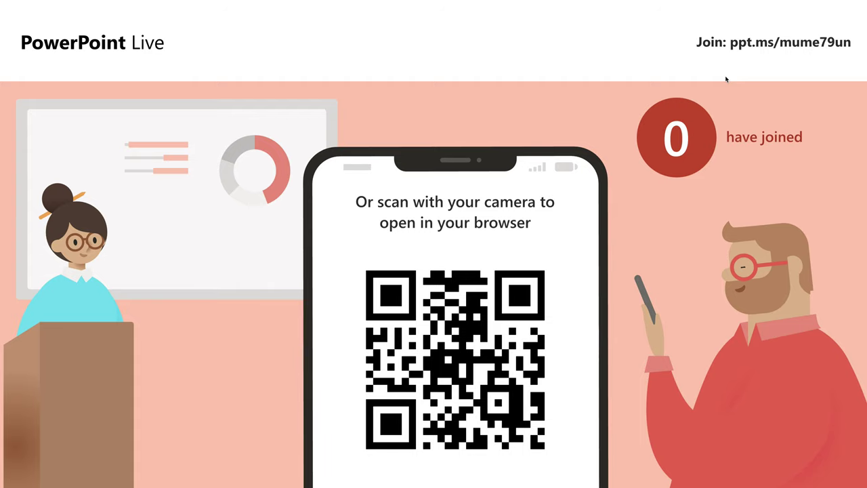
Run Present Live from the join screen to the Student portal/dashboard slide, then pause it
{"action": "key", "text": "Escape"}
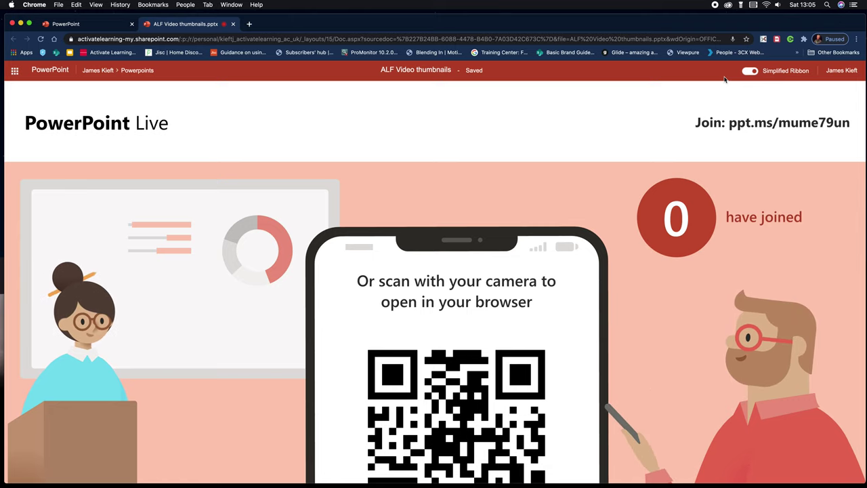
{"action": "key", "text": "Right"}
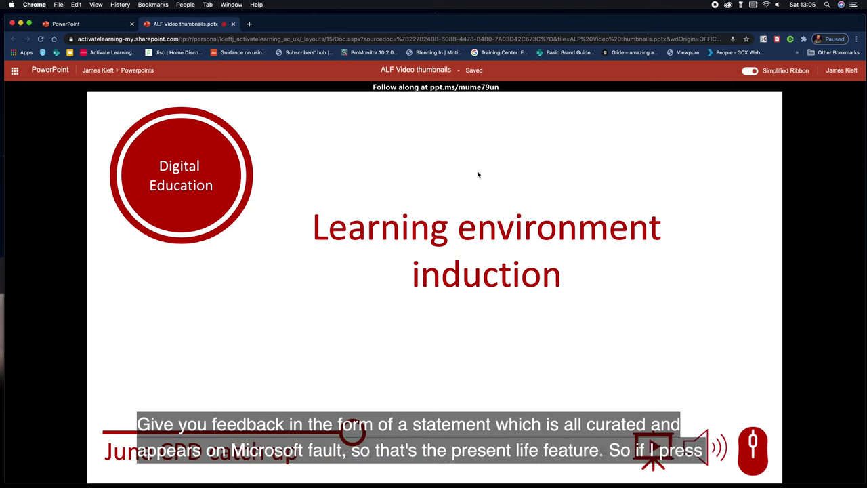
{"action": "key", "text": "Right"}
{"action": "key", "text": "Escape"}
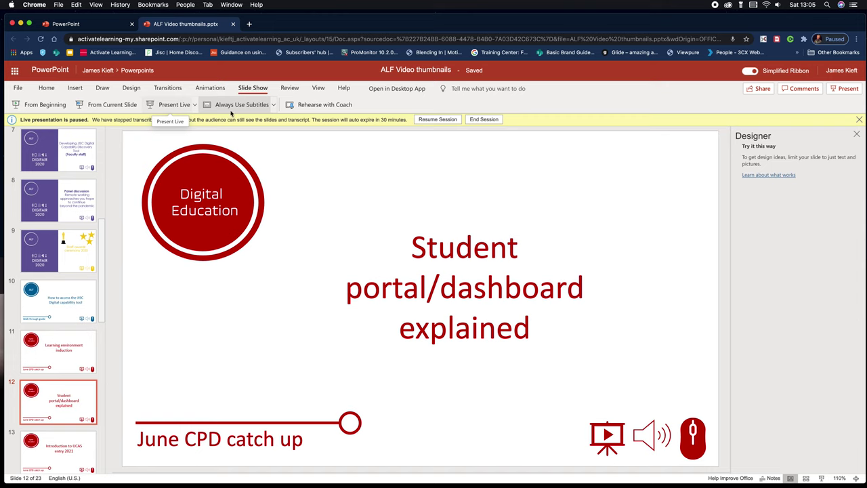
End the paused PowerPoint Live session and confirm in the dialog
{"action": "left_click", "coordinate": [484, 120]}
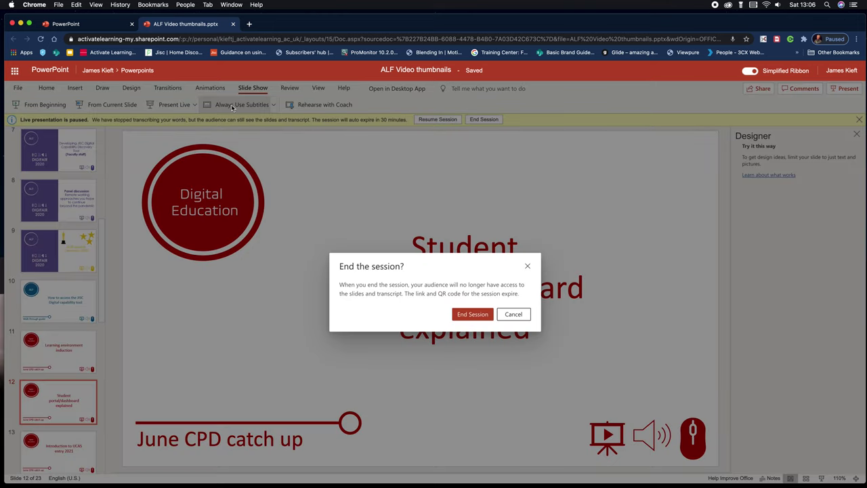
{"action": "left_click", "coordinate": [473, 315]}
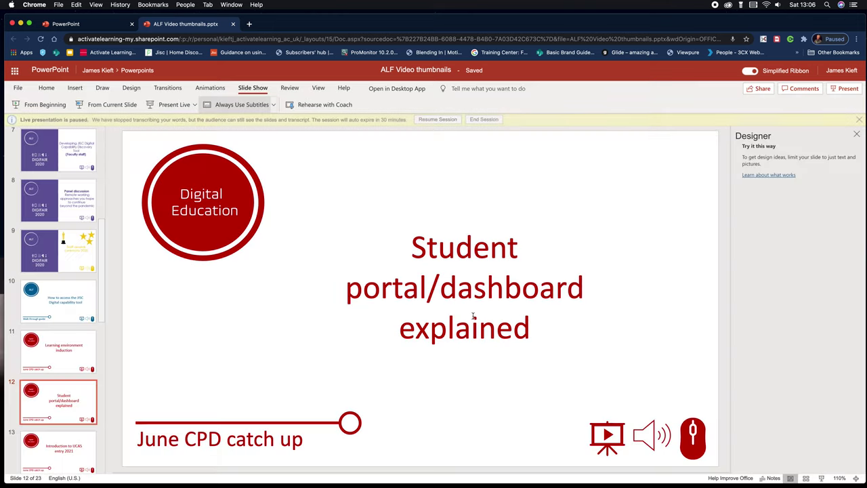